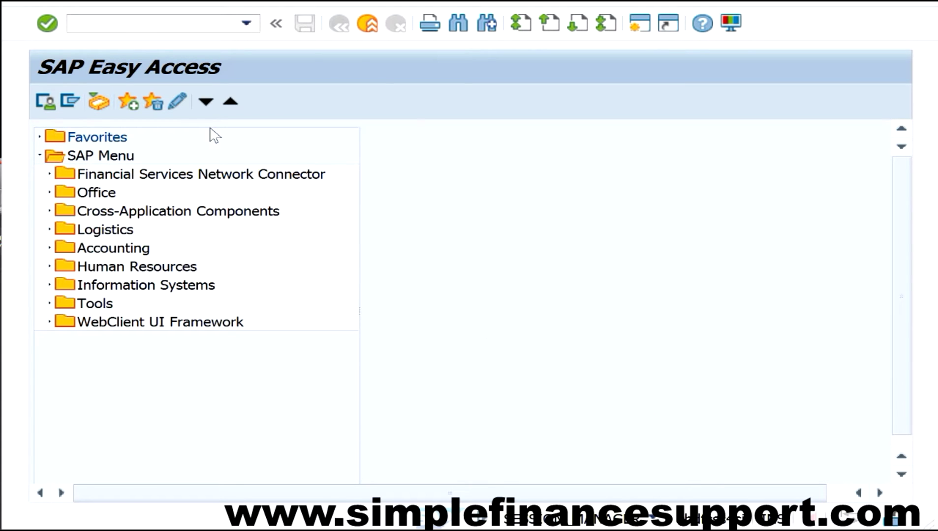
# Step: Enter transaction code BP in the Easy Access command field
pyautogui.click(102, 28)
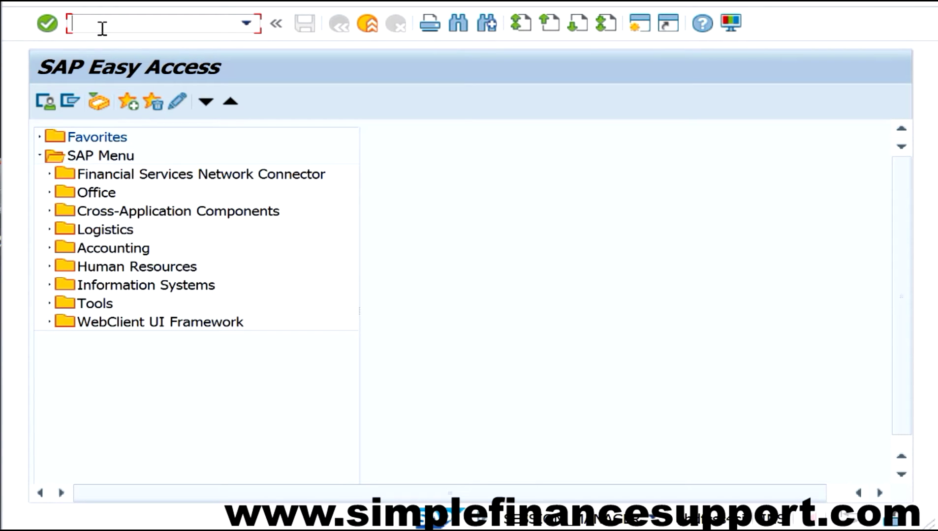
pyautogui.write('BP')
pyautogui.moveTo(103, 25); pyautogui.dragTo(29, 22)
# Step: Run BP for partner 1000170 in the FI Vendor role, hiding the worklist panel
pyautogui.click(47, 23)
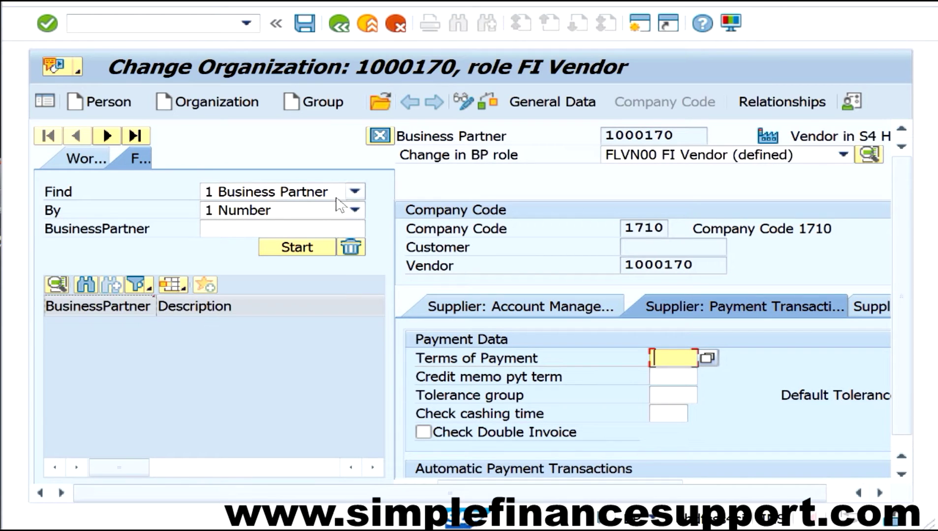
pyautogui.click(375, 138)
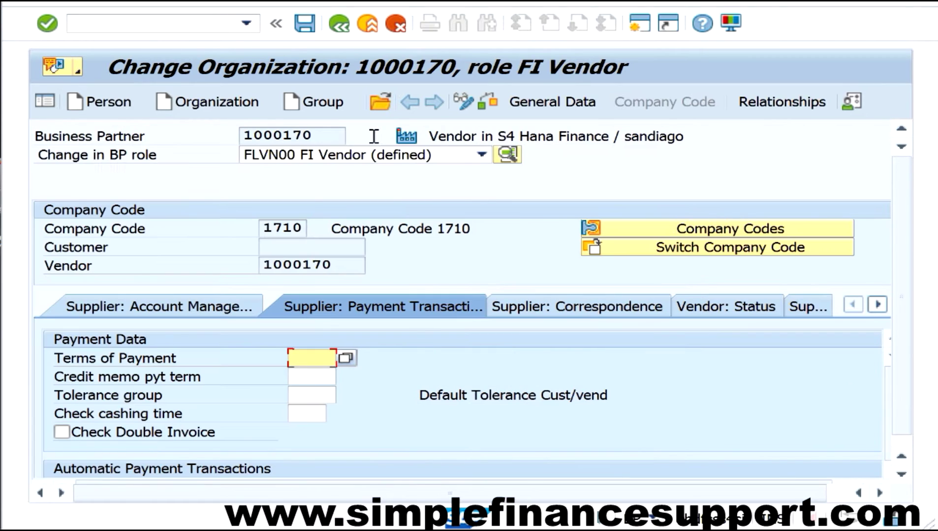
pyautogui.moveTo(325, 135); pyautogui.dragTo(232, 136)
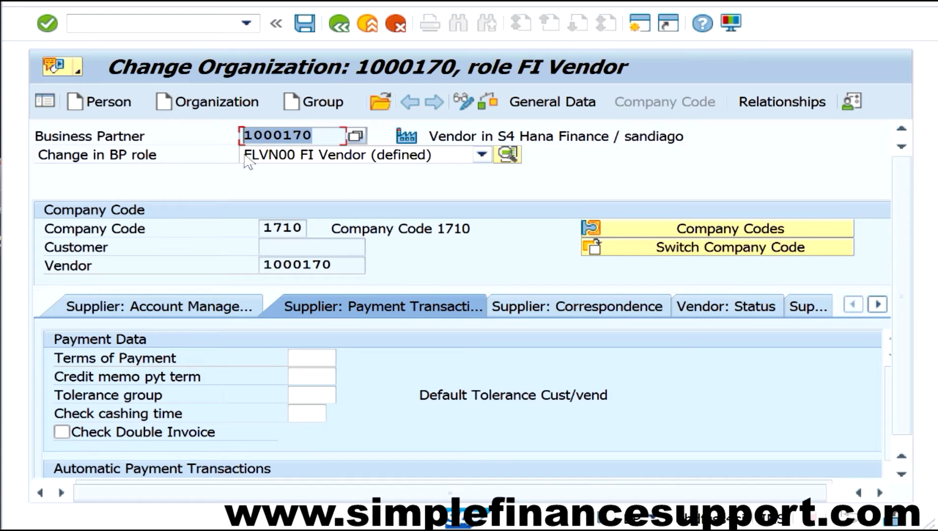
# Step: Open the 'Change in BP role' dropdown and scroll down to FLVN01 Supplier
pyautogui.click(389, 167)
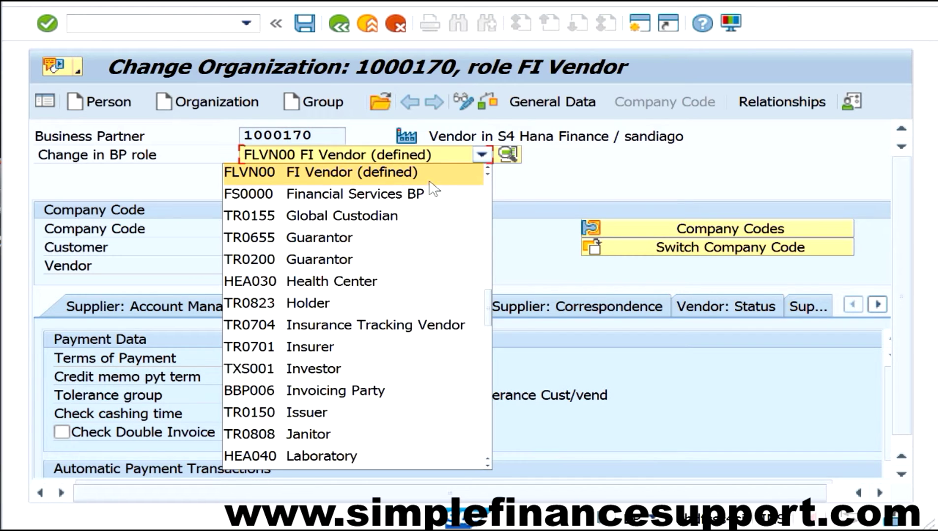
pyautogui.click(488, 182)
pyautogui.click(489, 182)
pyautogui.click(489, 182)
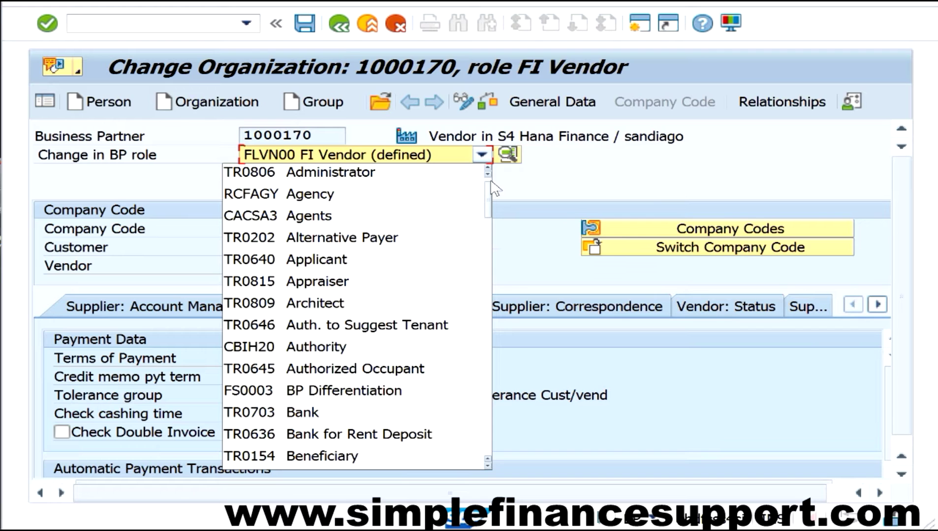
pyautogui.click(489, 182)
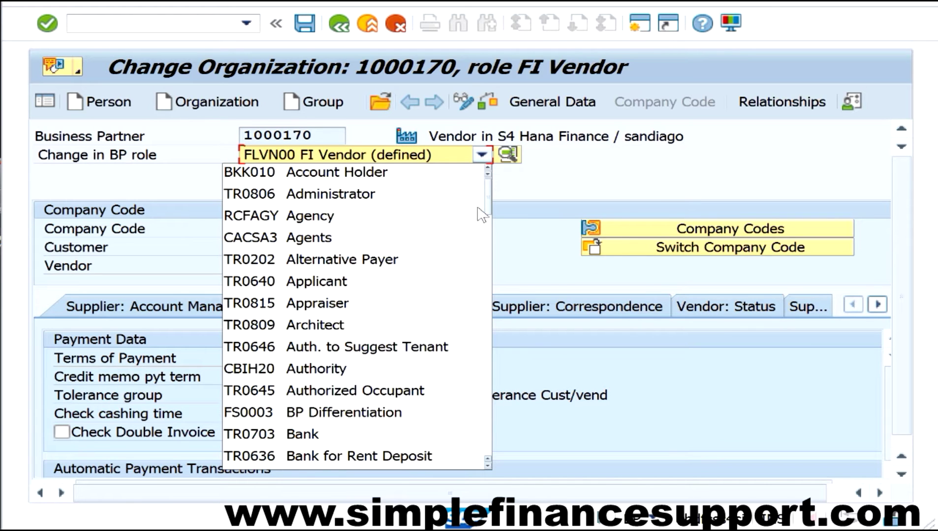
pyautogui.scroll(-4, 462, 260)
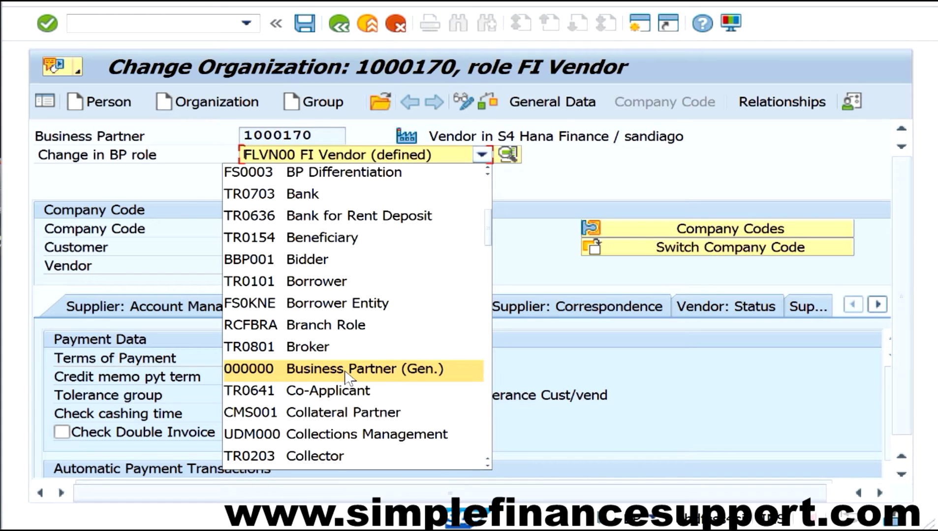
pyautogui.scroll(-5, 404, 356)
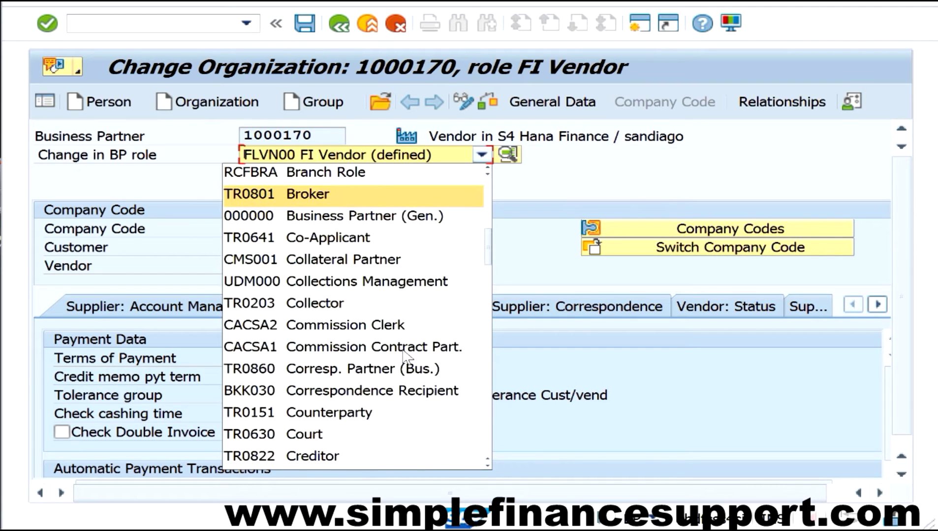
pyautogui.scroll(-1, 405, 356)
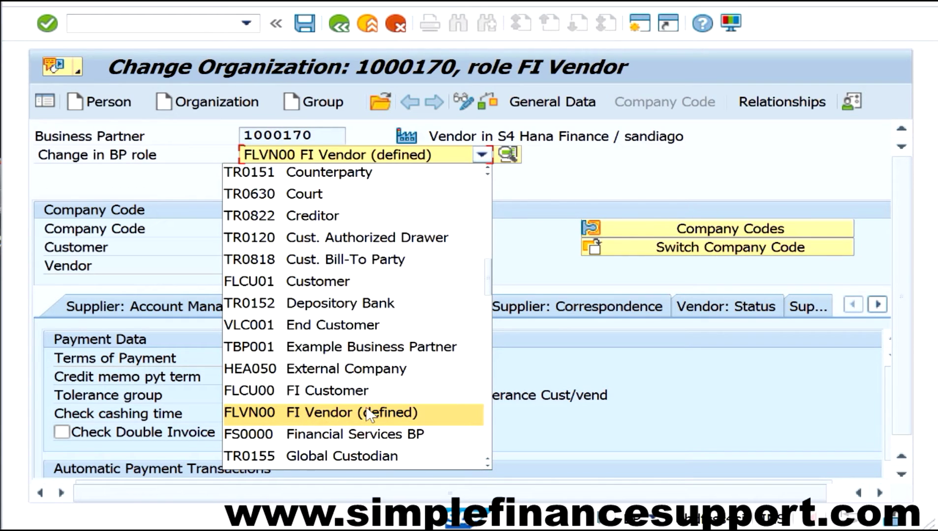
pyautogui.scroll(-3, 363, 419)
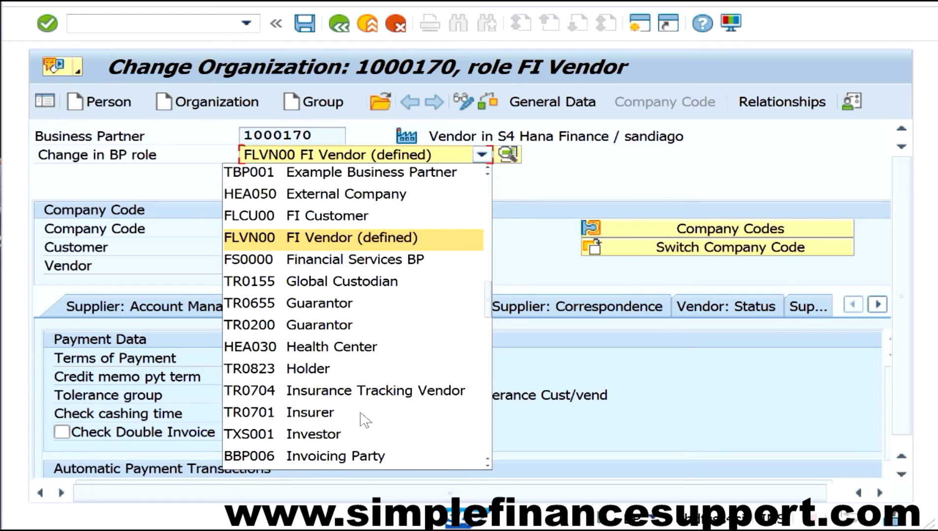
pyautogui.scroll(-4, 364, 419)
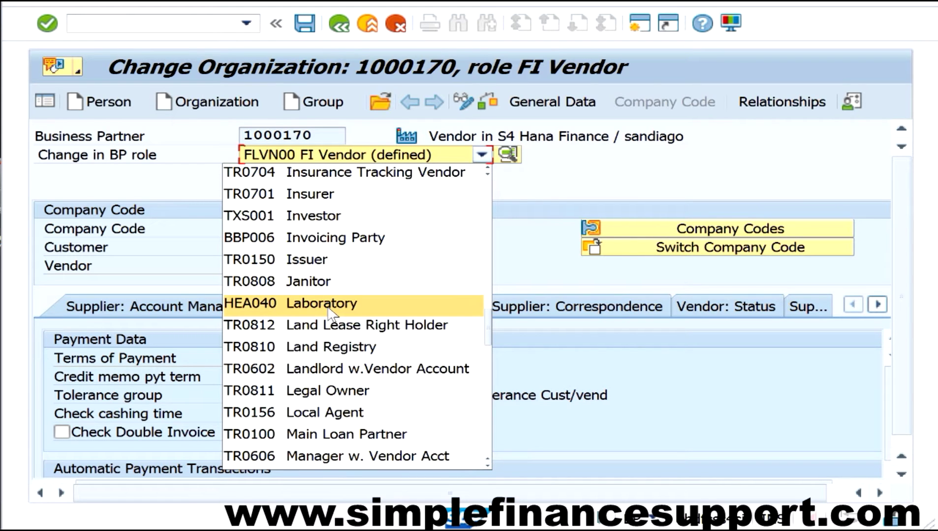
pyautogui.scroll(-3, 328, 314)
pyautogui.scroll(-3, 329, 313)
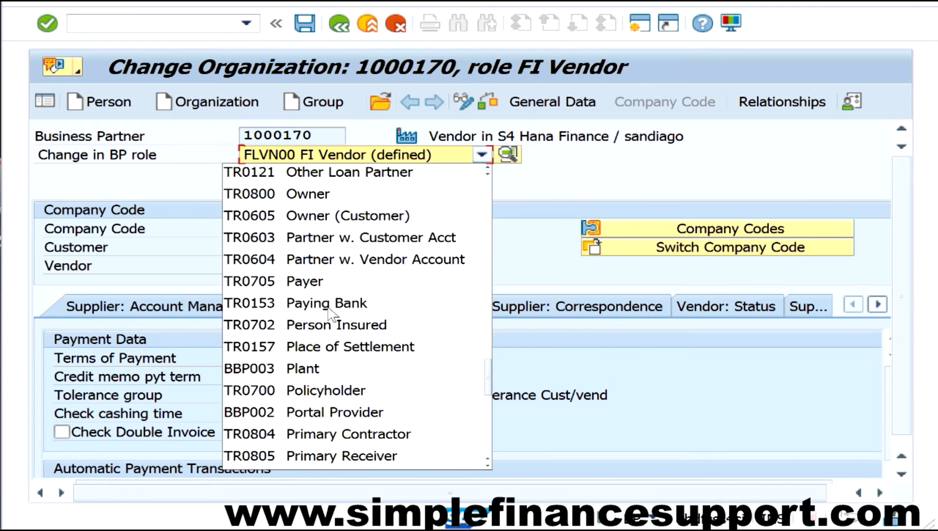
pyautogui.scroll(-3, 328, 313)
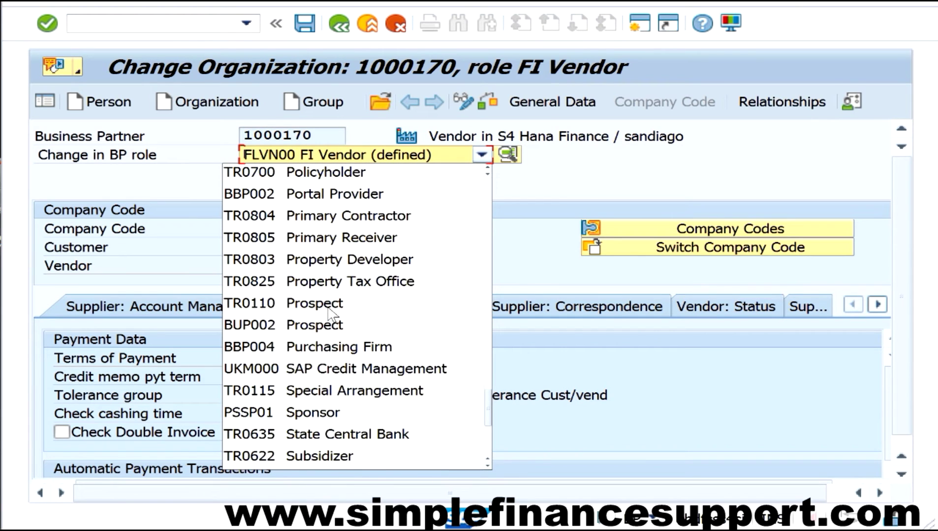
pyautogui.scroll(-3, 328, 313)
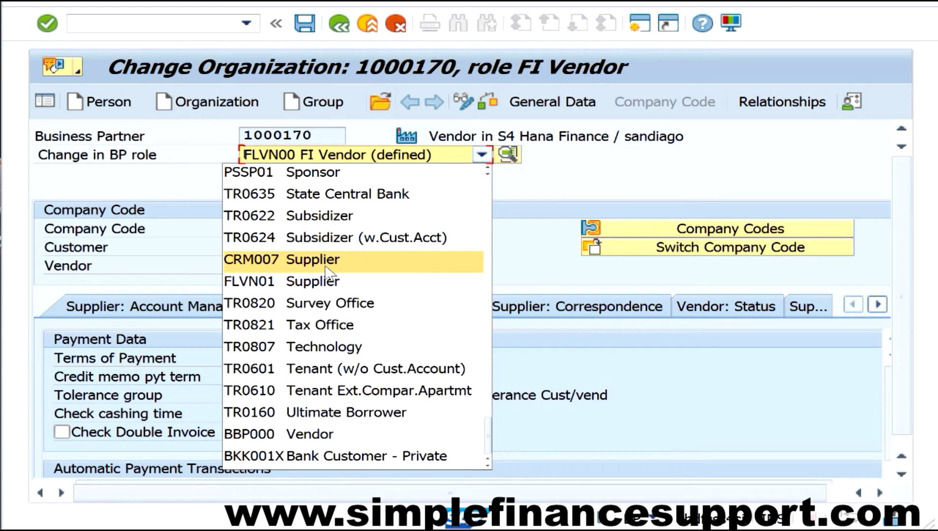
# Step: Choose FLVN01 Supplier for partner 1000170 and show its Purchasing data
pyautogui.click(263, 289)
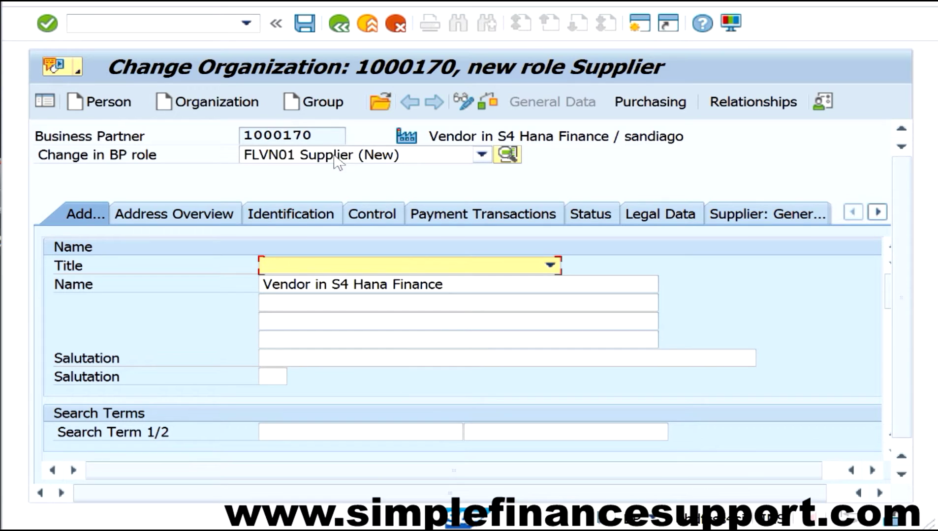
pyautogui.click(325, 137)
pyautogui.moveTo(326, 137); pyautogui.dragTo(233, 141)
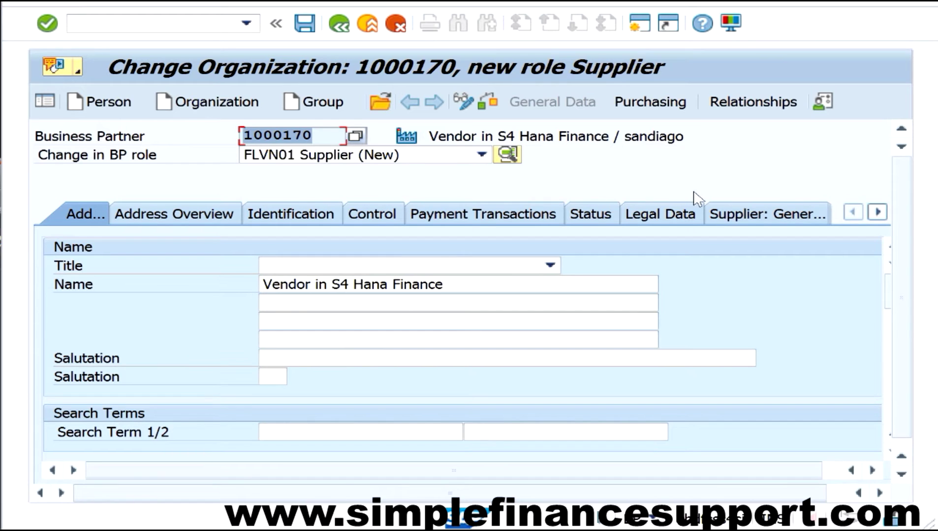
pyautogui.click(646, 106)
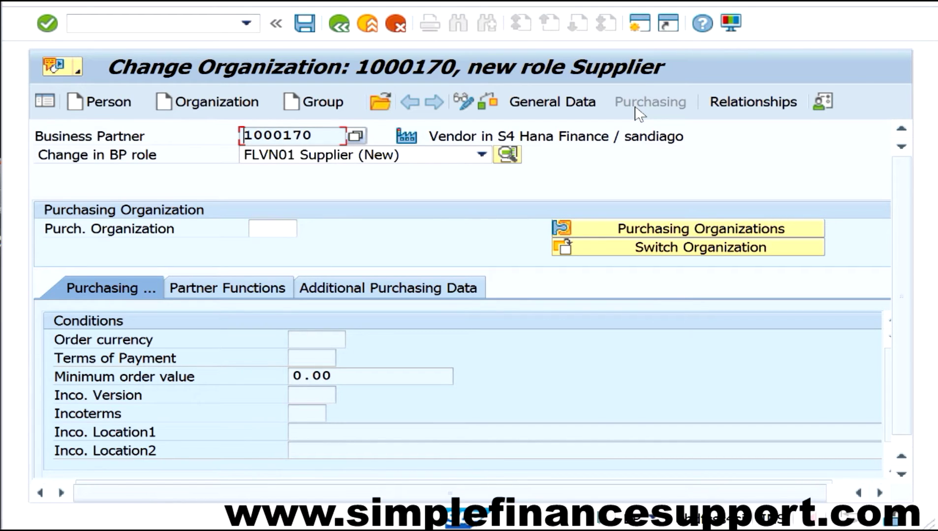
# Step: Enter 1710 as Purch. Organization, picking it from the suggestions and confirming
pyautogui.click(272, 231)
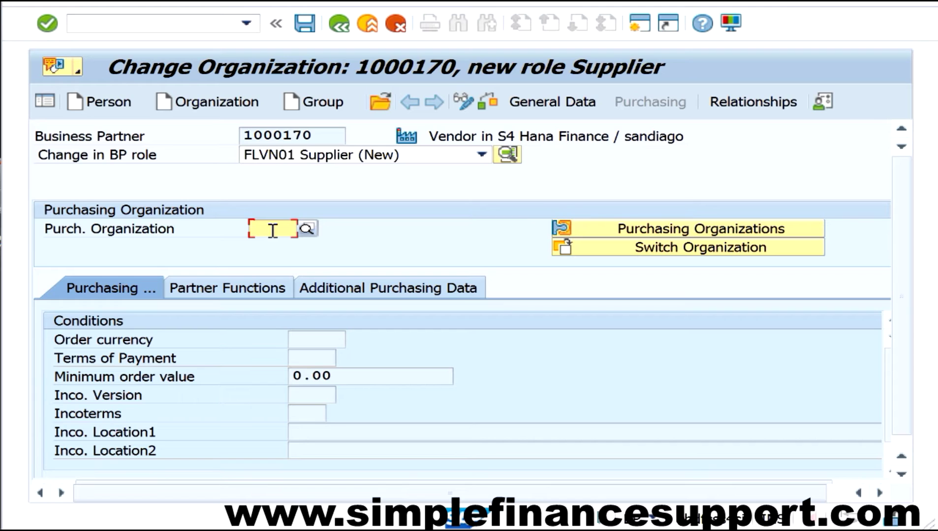
pyautogui.write('1710')
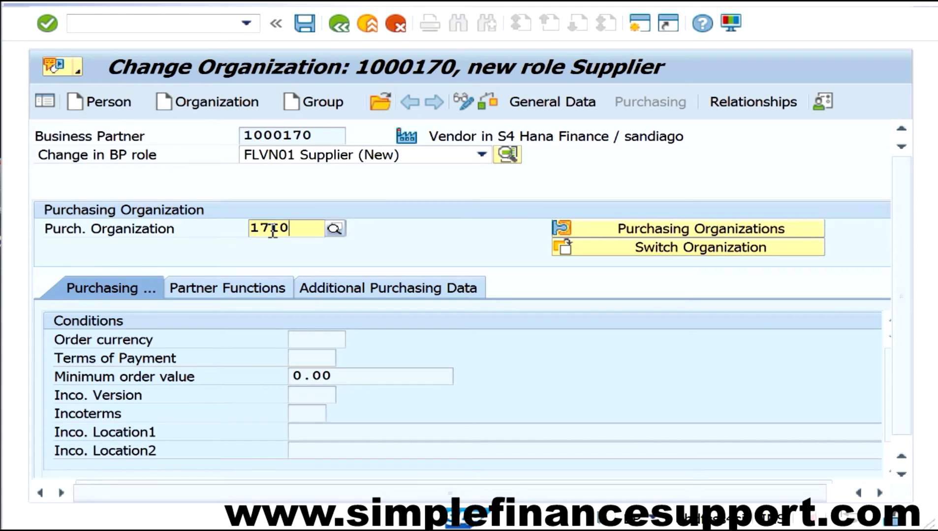
pyautogui.moveTo(299, 230); pyautogui.dragTo(241, 236)
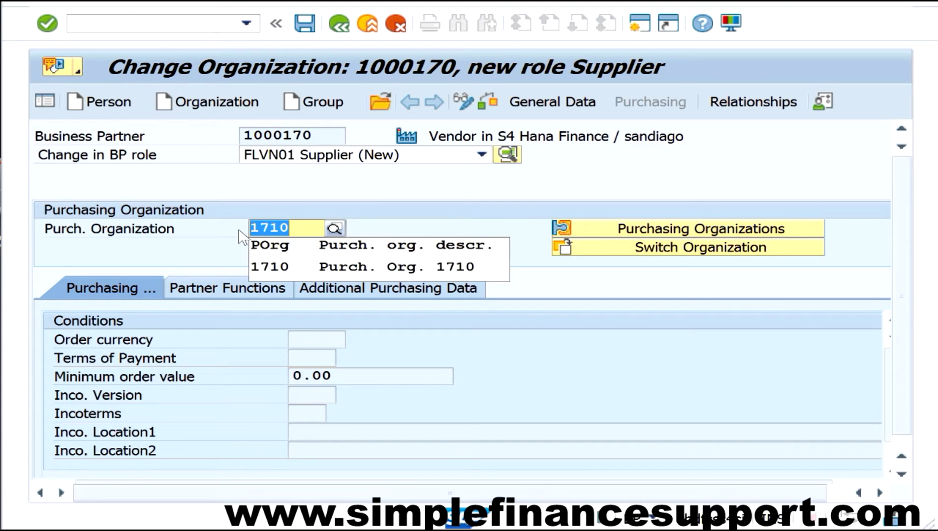
pyautogui.click(271, 268)
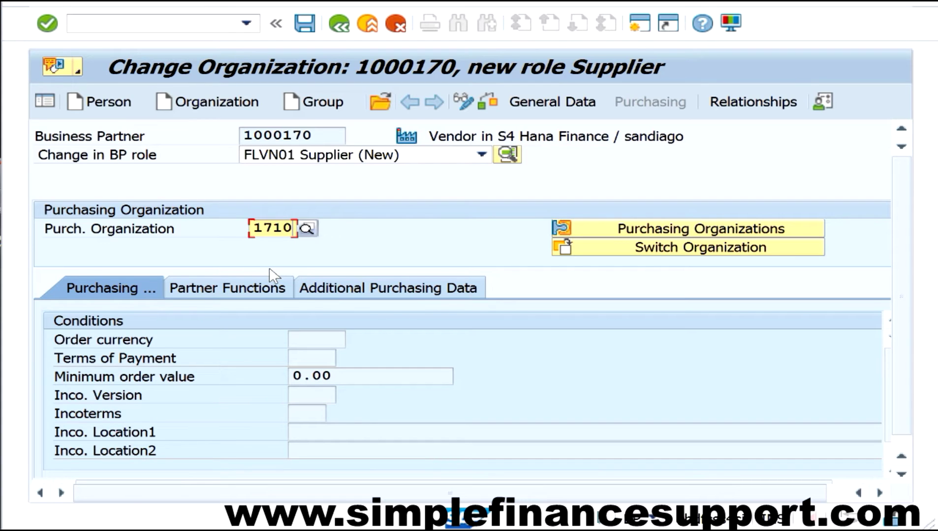
pyautogui.press('Return')
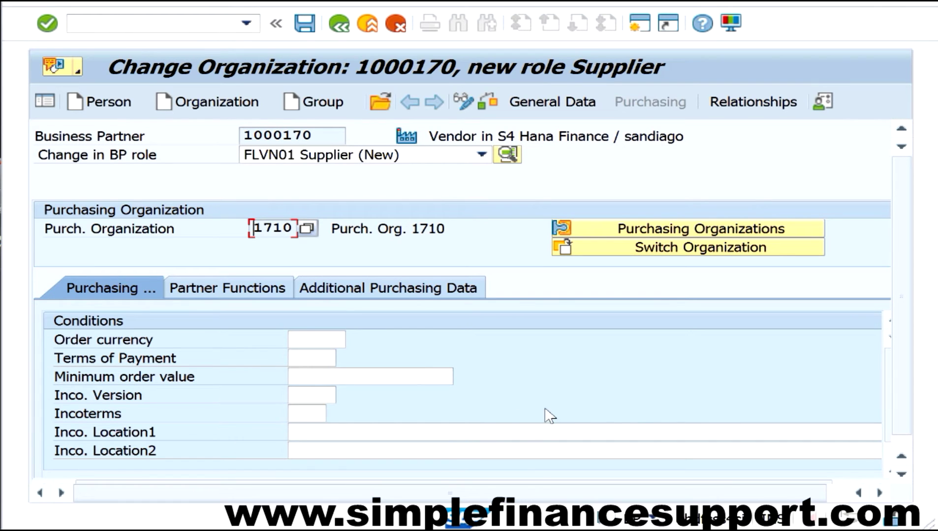
# Step: Set order currency USD, leaving Terms of Payment, Minimum order value and Incoterms blank
pyautogui.scroll(-1, 645, 425)
pyautogui.click(642, 418)
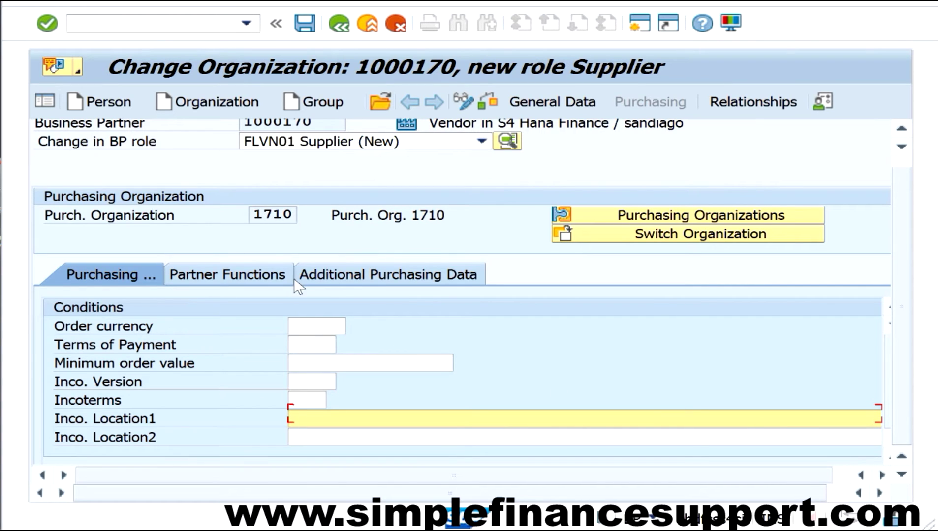
pyautogui.click(307, 327)
pyautogui.write('USD')
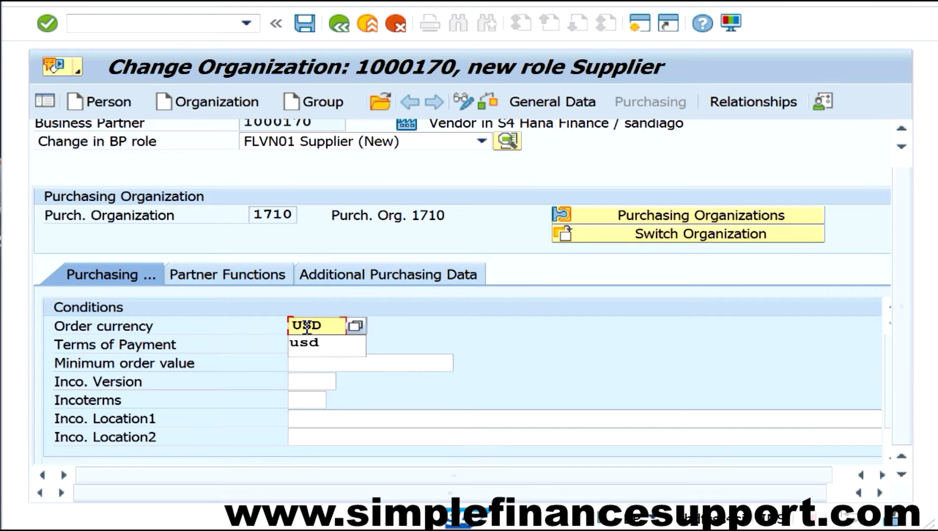
pyautogui.press('Return')
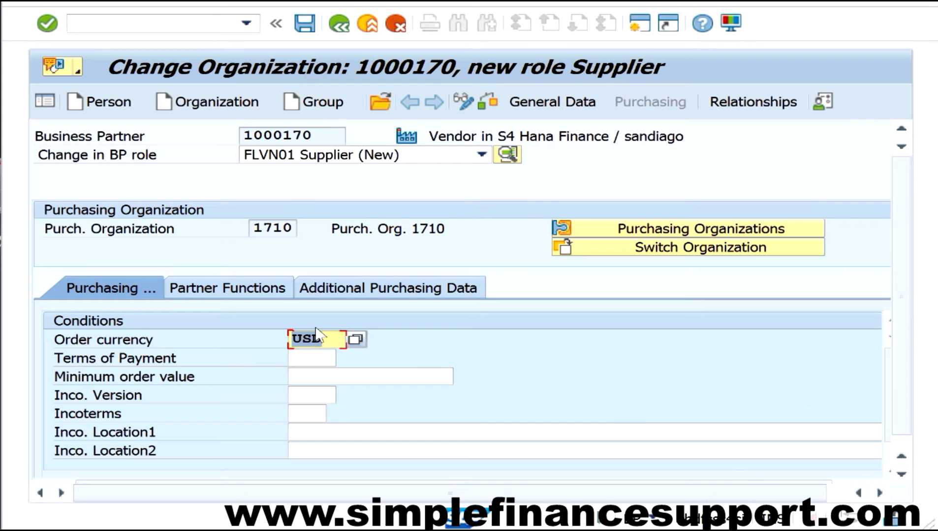
pyautogui.click(307, 358)
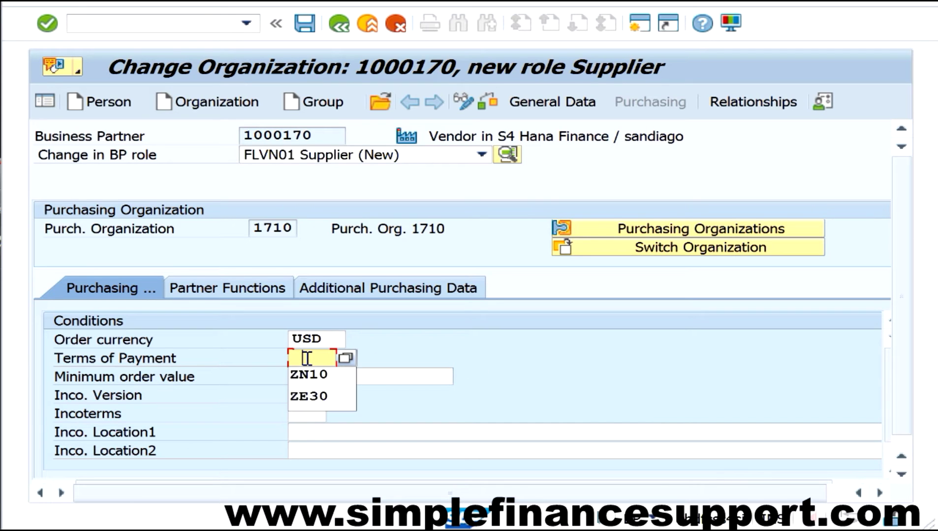
pyautogui.click(310, 358)
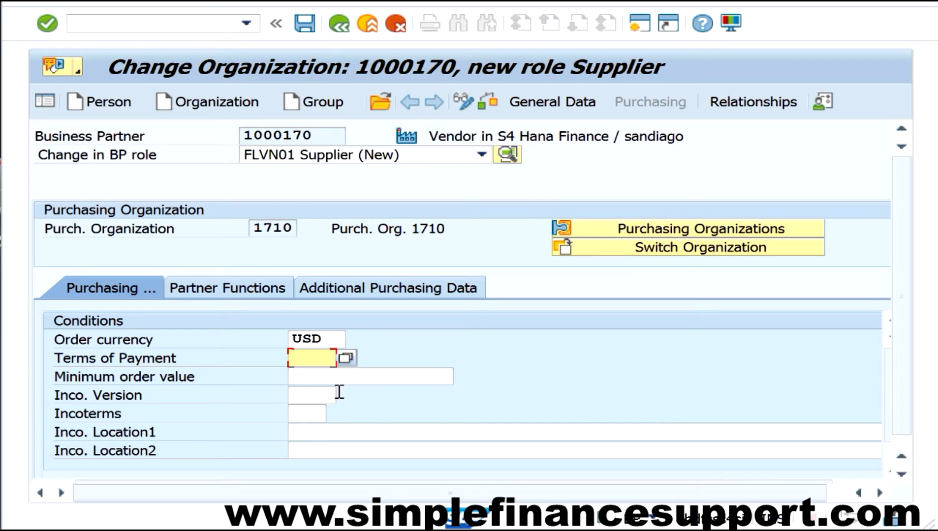
pyautogui.click(324, 377)
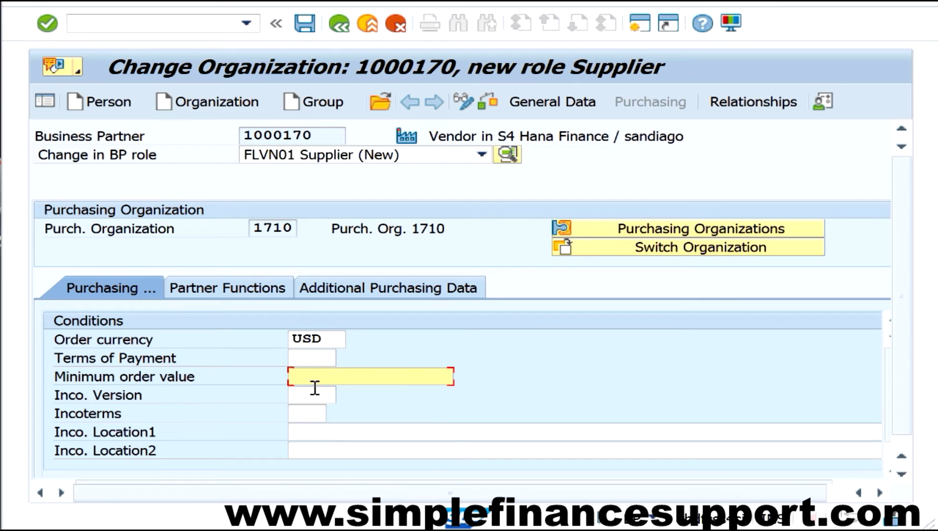
pyautogui.click(305, 406)
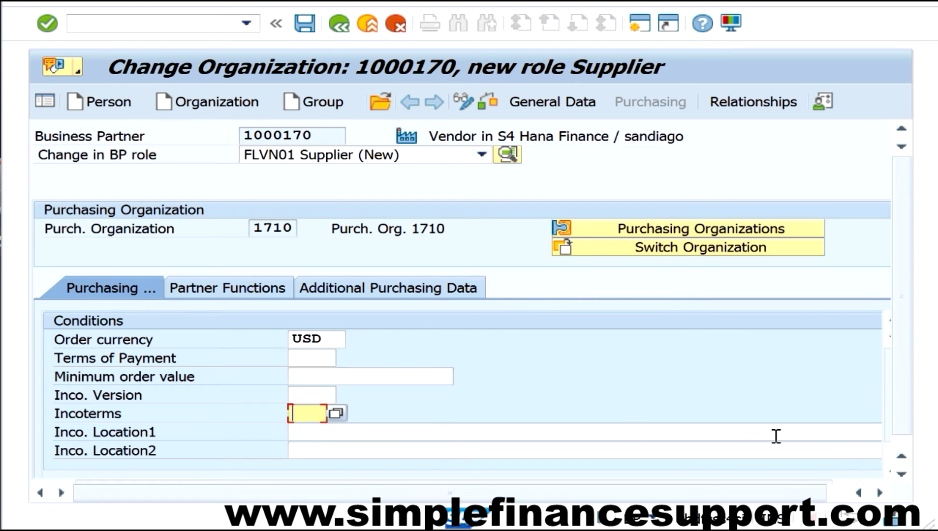
pyautogui.scroll(-1, 899, 484)
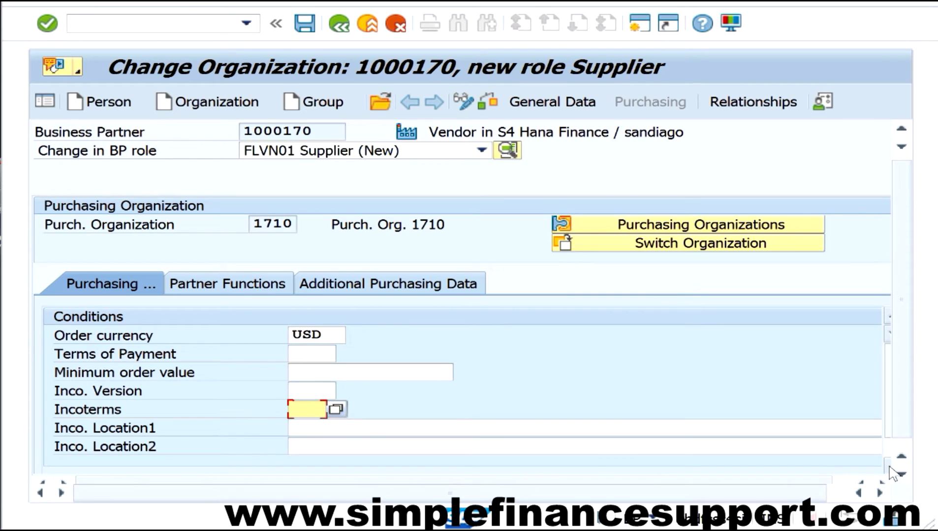
pyautogui.click(343, 372)
pyautogui.scroll(-3, 344, 376)
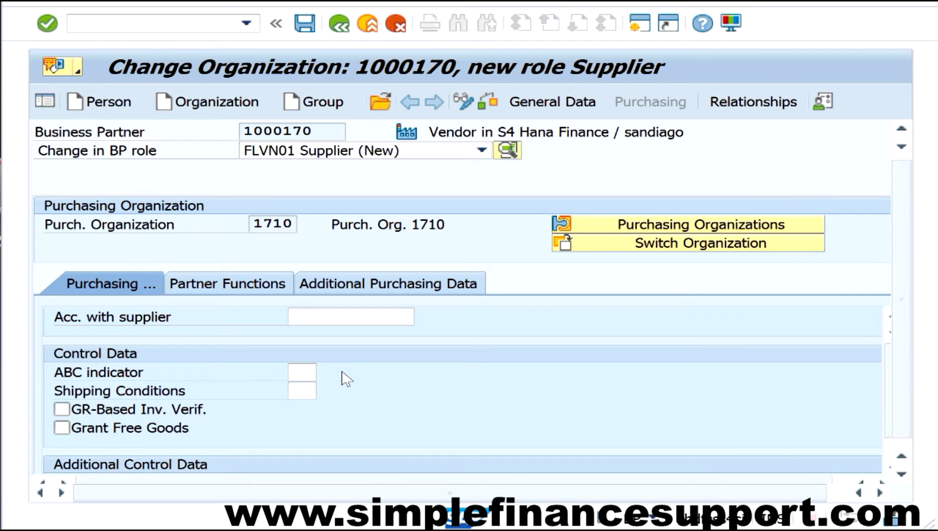
pyautogui.scroll(-3, 347, 379)
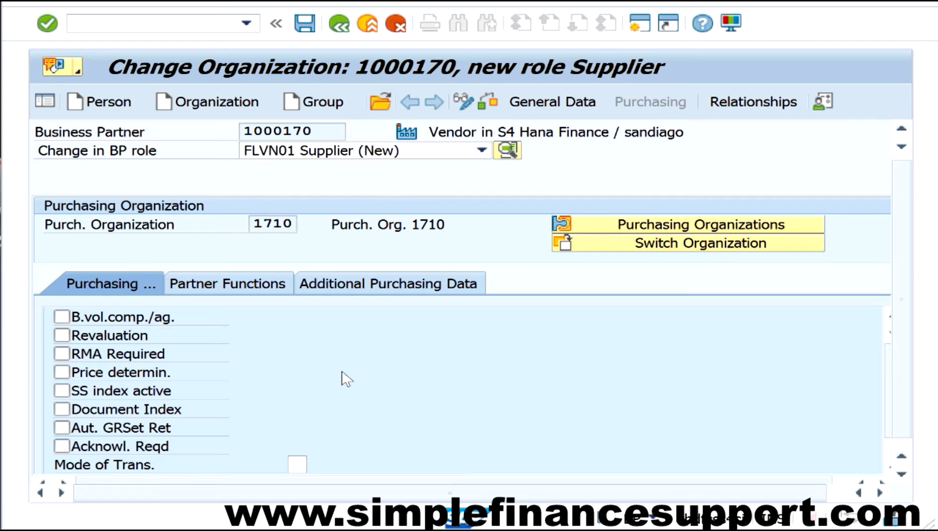
pyautogui.scroll(-3, 346, 379)
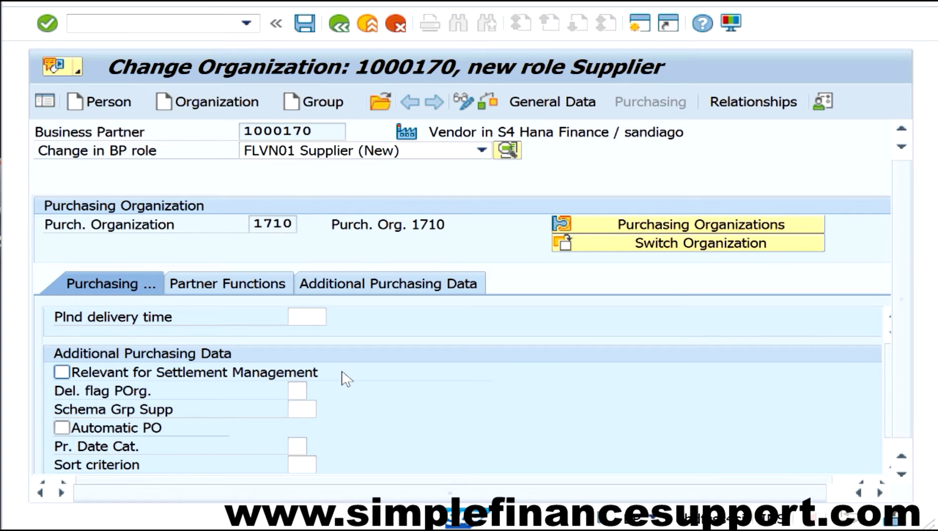
pyautogui.scroll(-3, 346, 379)
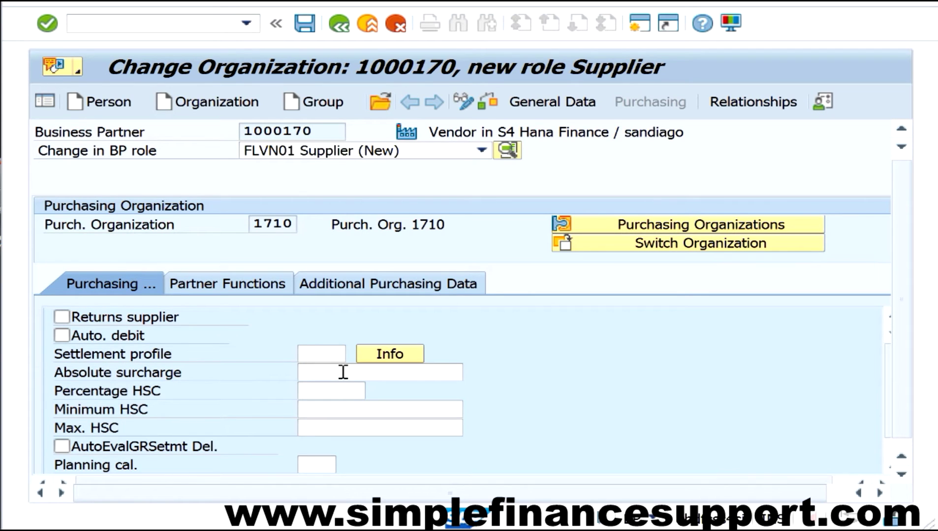
pyautogui.scroll(-3, 344, 376)
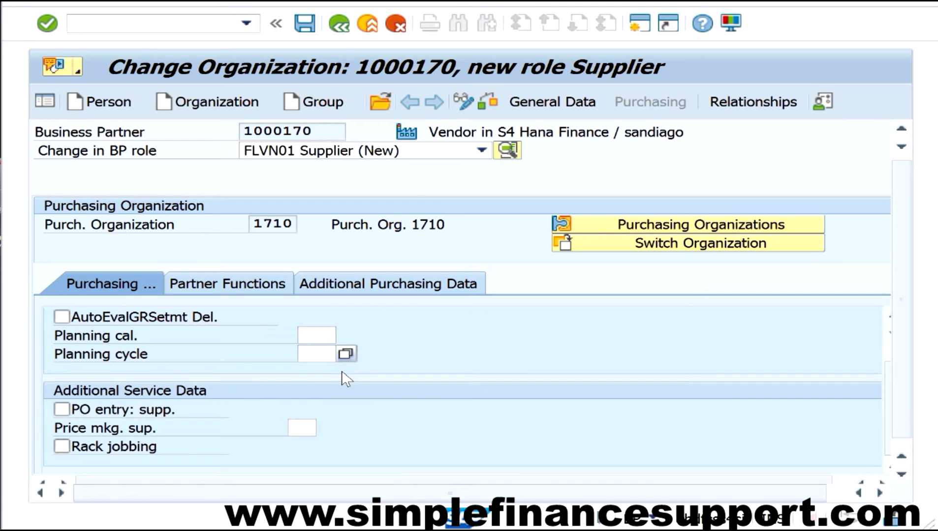
pyautogui.scroll(-3, 346, 379)
pyautogui.scroll(6, 347, 379)
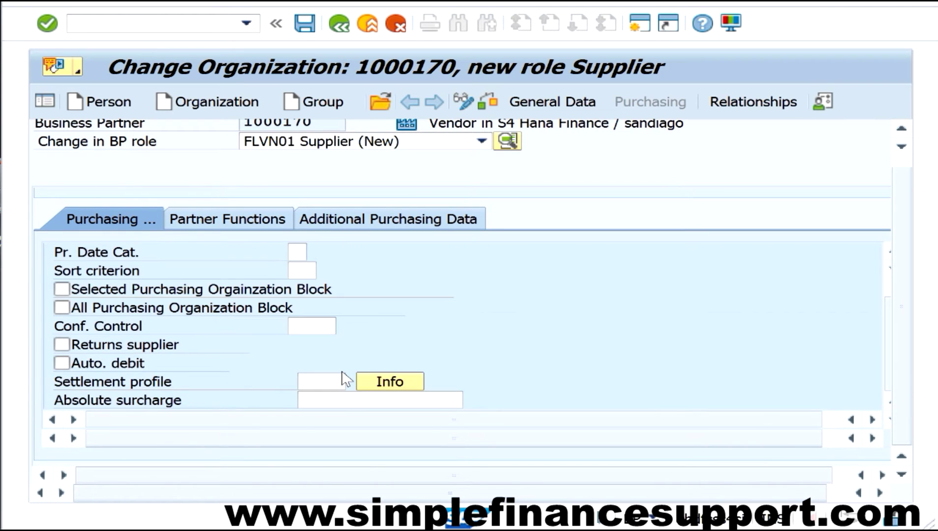
pyautogui.scroll(-3, 346, 379)
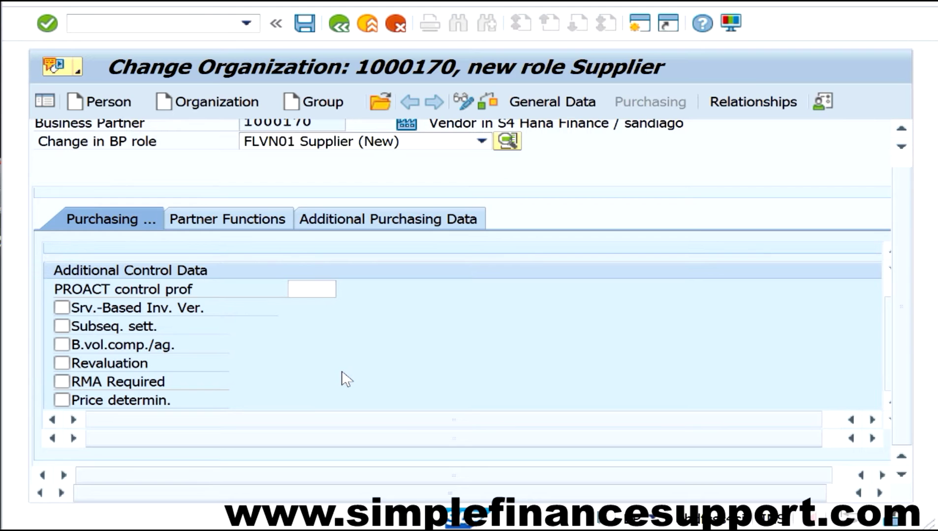
pyautogui.scroll(-3, 347, 379)
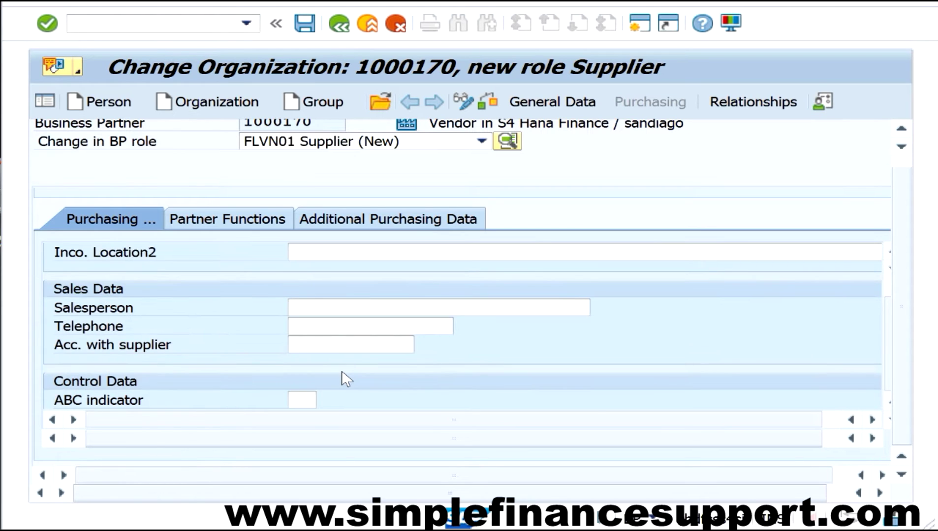
pyautogui.scroll(2, 346, 379)
pyautogui.scroll(1, 346, 379)
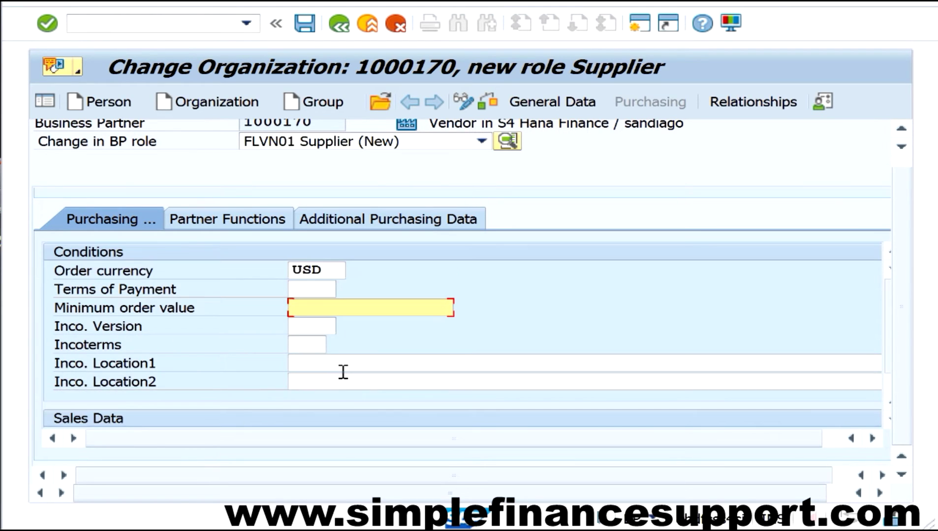
pyautogui.scroll(-5, 344, 376)
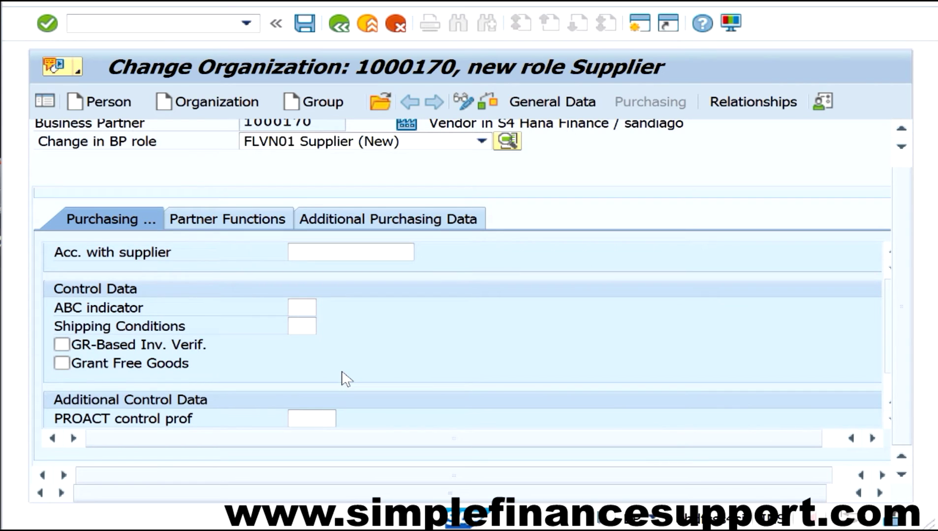
# Step: Tick GR-Based Inv. Verif. for org 1710, then show the Partner Functions tab
pyautogui.click(62, 345)
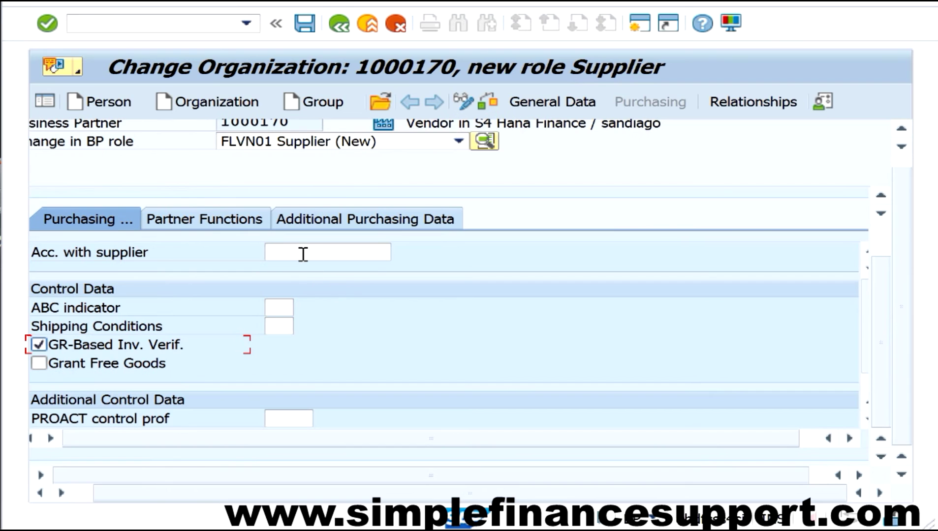
pyautogui.click(303, 254)
pyautogui.scroll(-5, 304, 261)
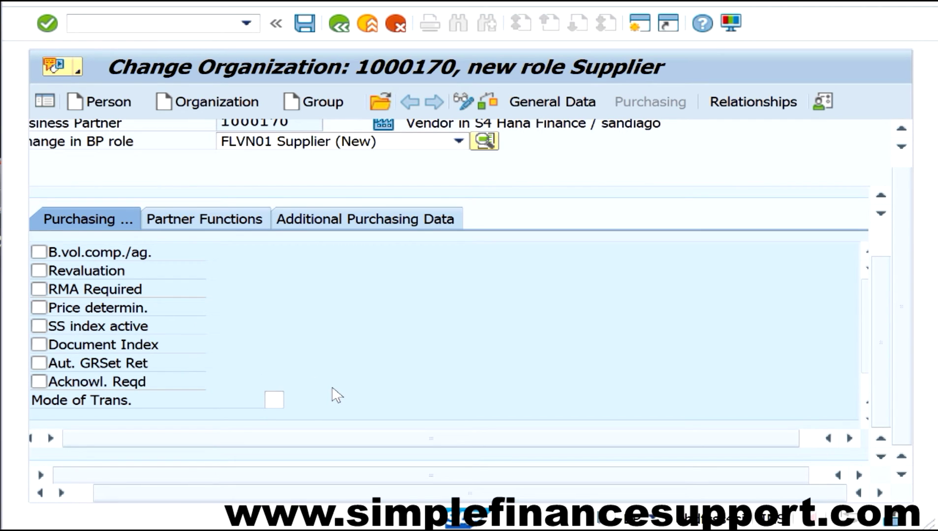
pyautogui.scroll(5, 333, 389)
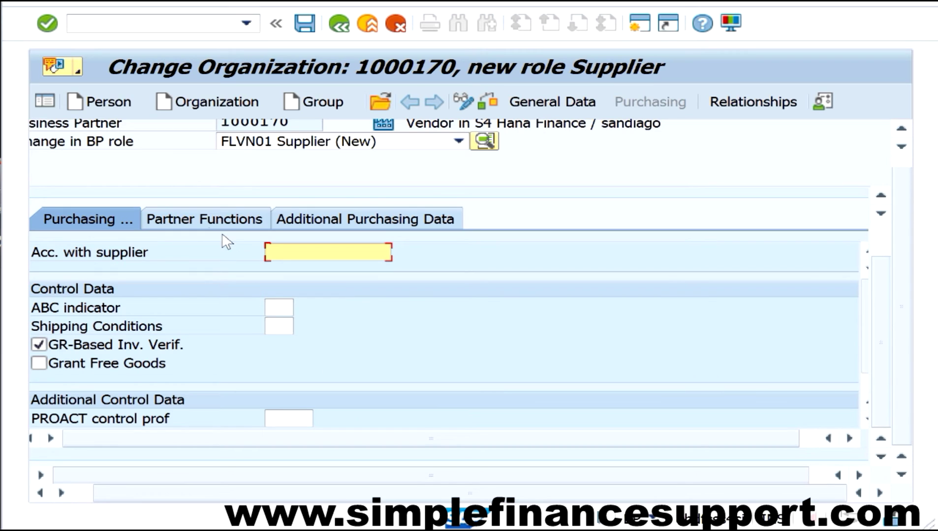
pyautogui.click(203, 218)
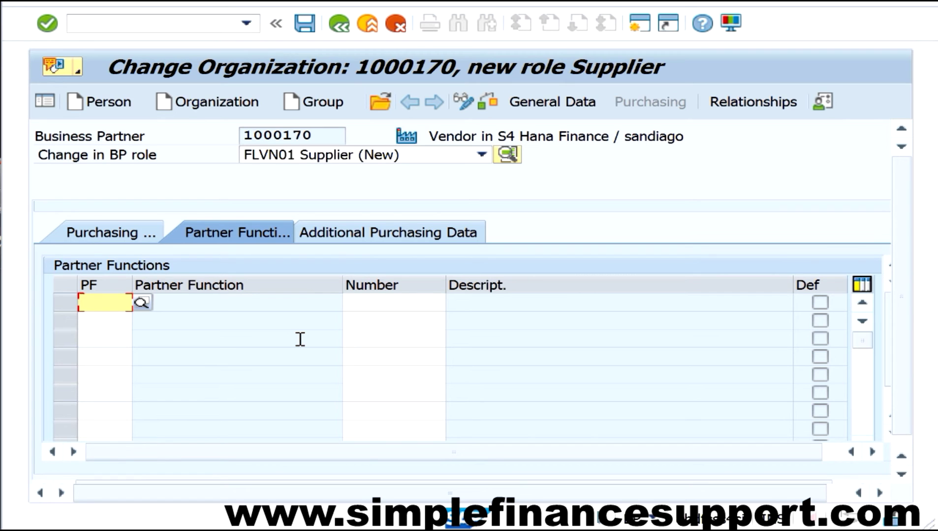
# Step: View the Additional Purchasing Data tab, then go back to the Purchasing tab
pyautogui.click(347, 235)
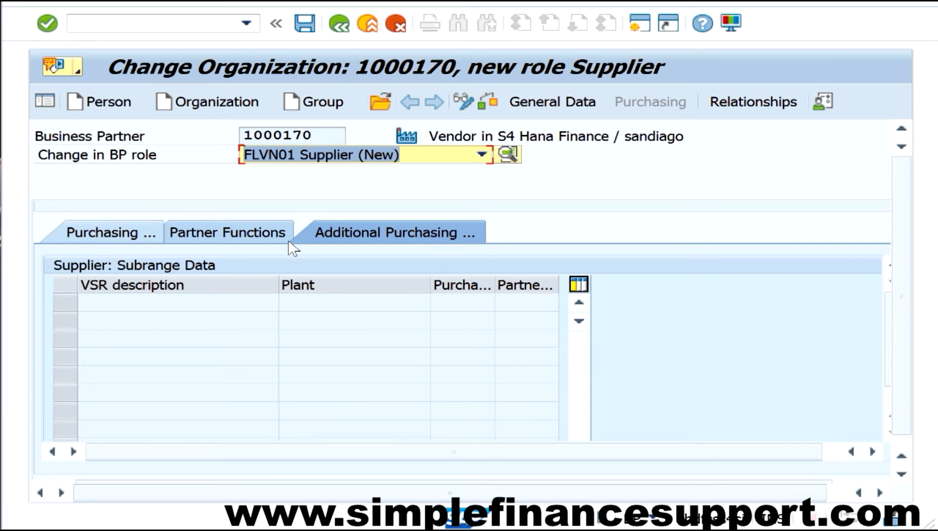
pyautogui.click(124, 232)
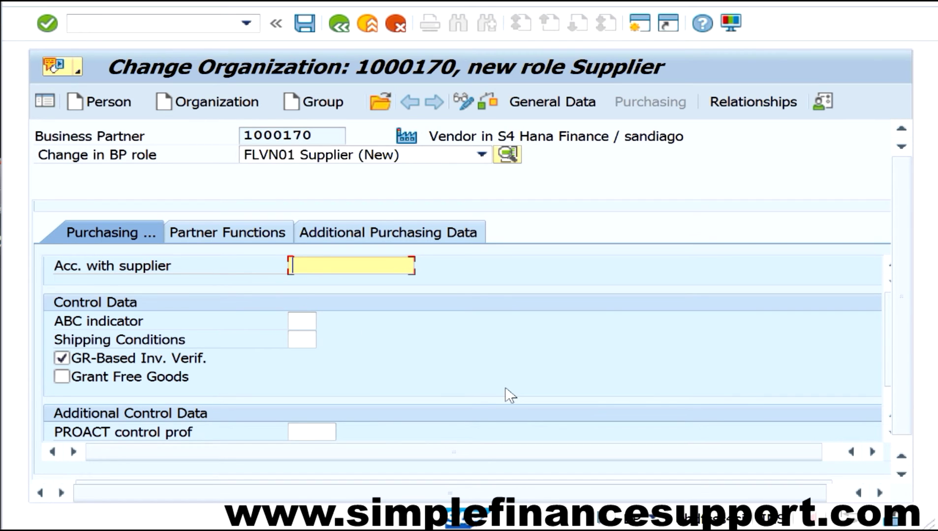
# Step: Highlight partner number 1000170 and switch to its General Data view
pyautogui.scroll(3, 510, 395)
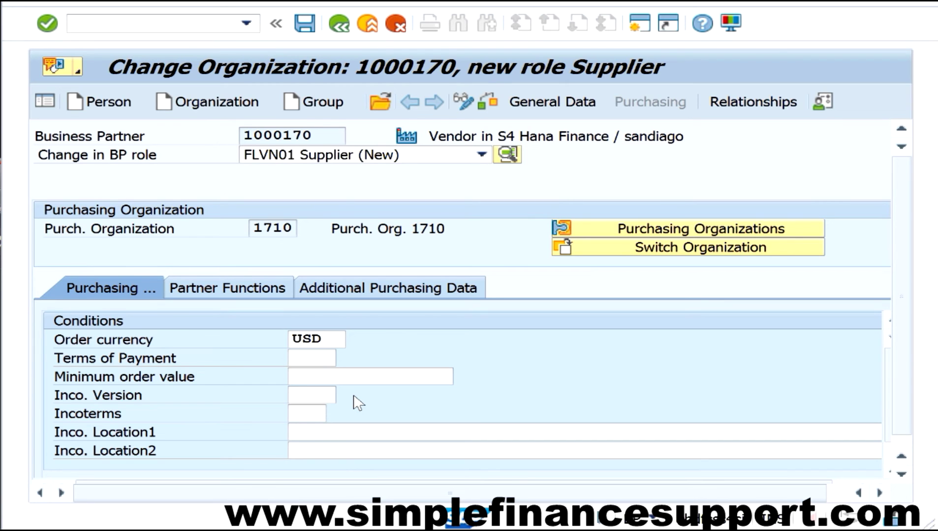
pyautogui.click(320, 136)
pyautogui.moveTo(321, 136); pyautogui.dragTo(240, 136)
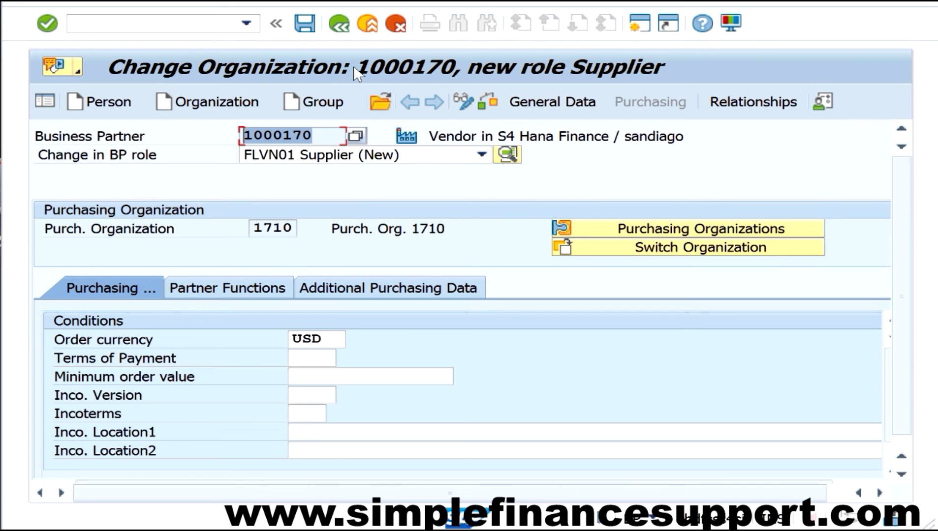
pyautogui.click(551, 102)
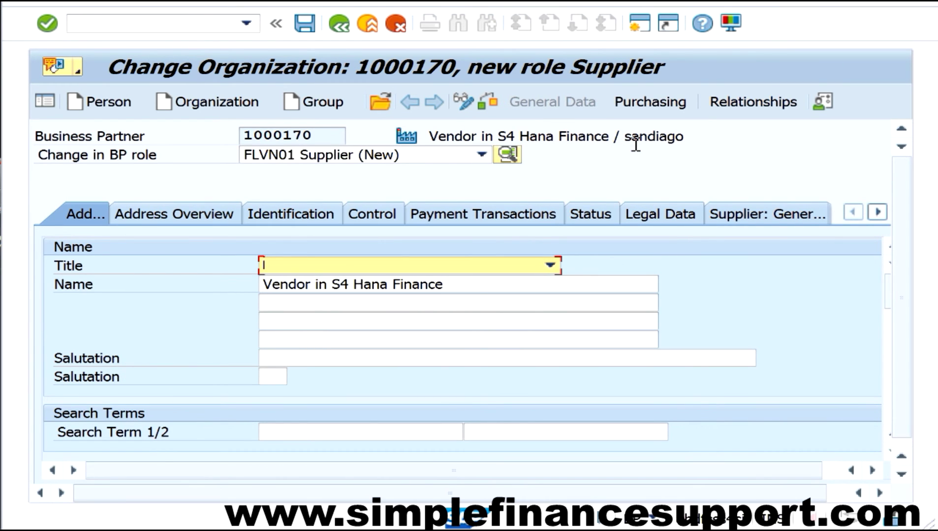
# Step: Review the Supplier: General Data and Supplier: Tax Data tabs, then return to Purchasing
pyautogui.click(723, 225)
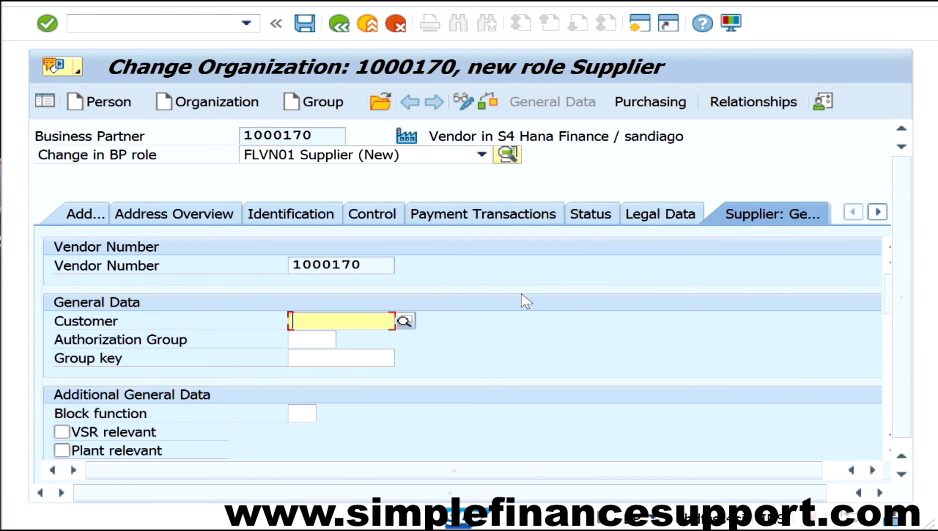
pyautogui.click(877, 212)
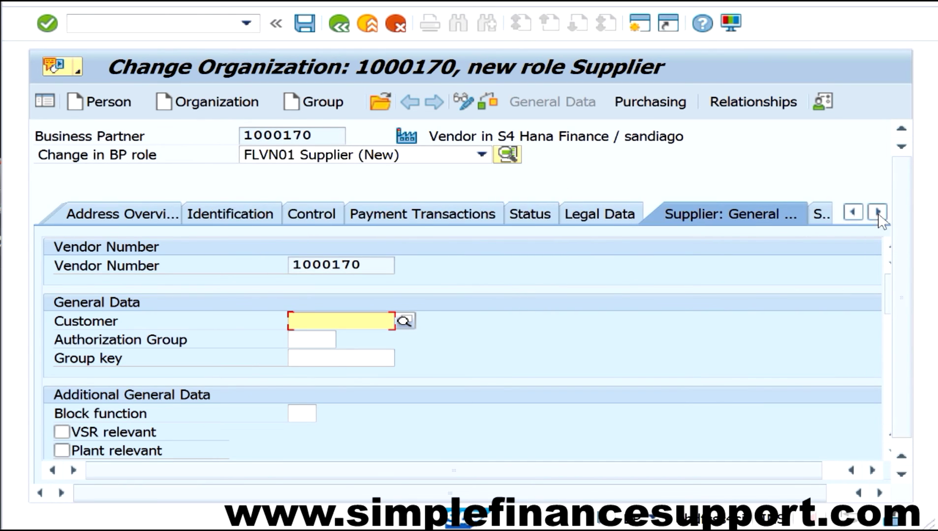
pyautogui.click(820, 213)
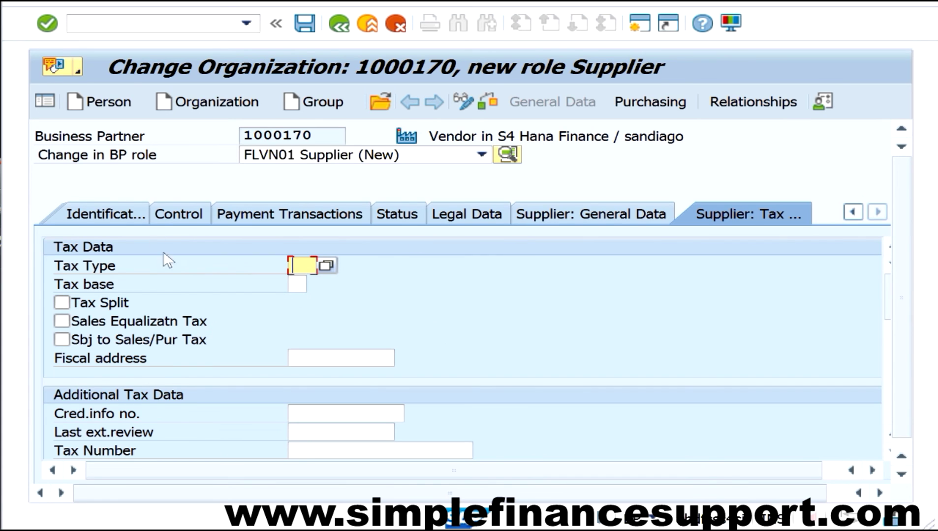
pyautogui.click(629, 110)
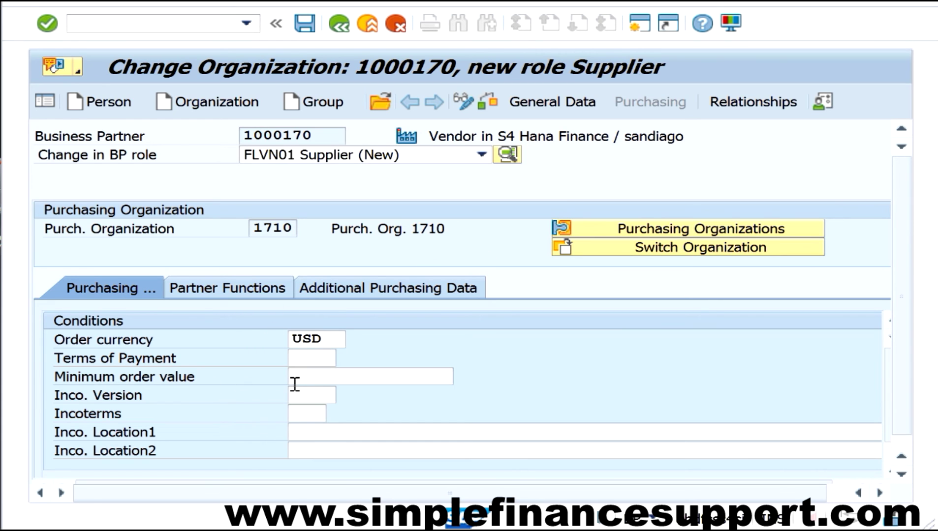
# Step: Save business partner 1000170 with purchasing org 1710 and reopen it in display mode
pyautogui.doubleClick(259, 229)
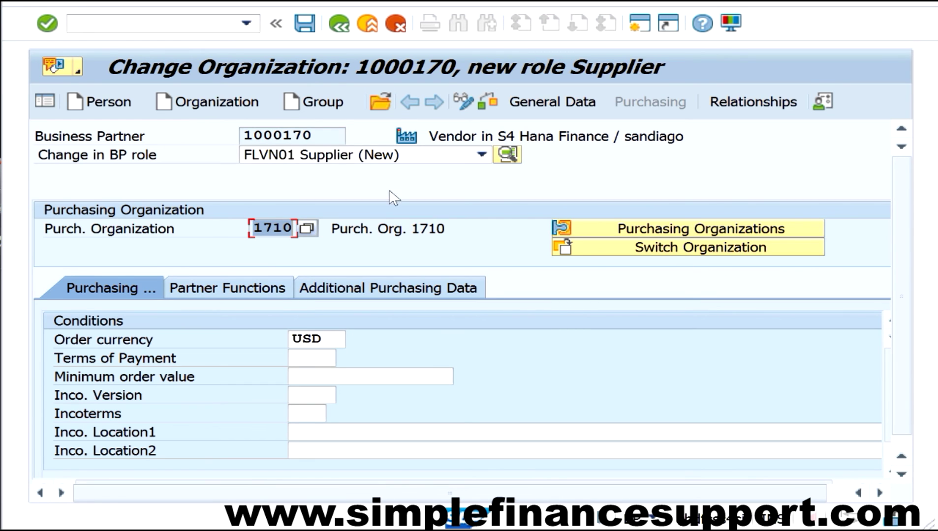
pyautogui.click(305, 26)
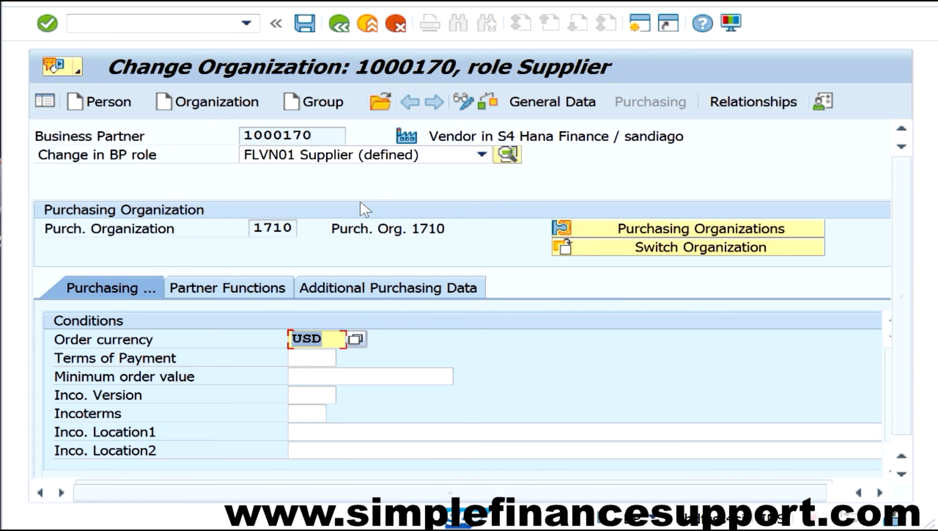
pyautogui.moveTo(325, 134); pyautogui.dragTo(230, 144)
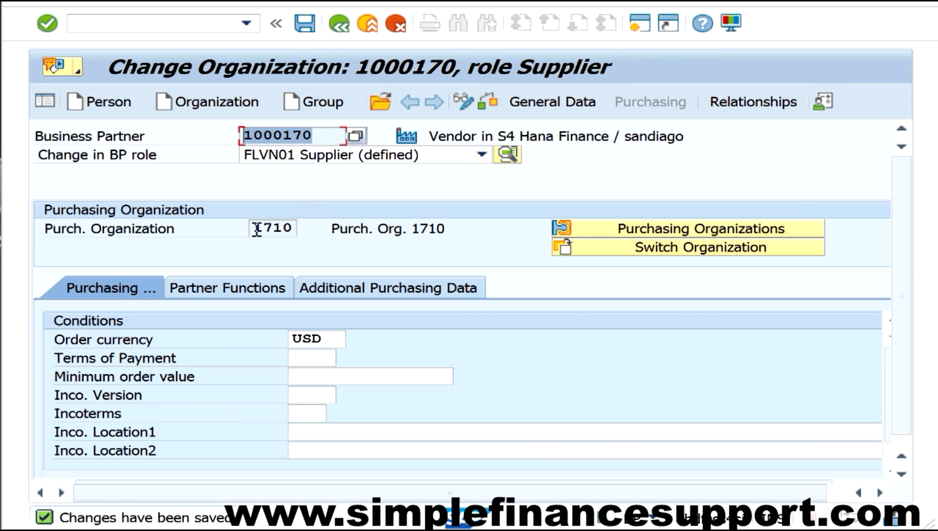
pyautogui.moveTo(253, 230); pyautogui.dragTo(309, 227)
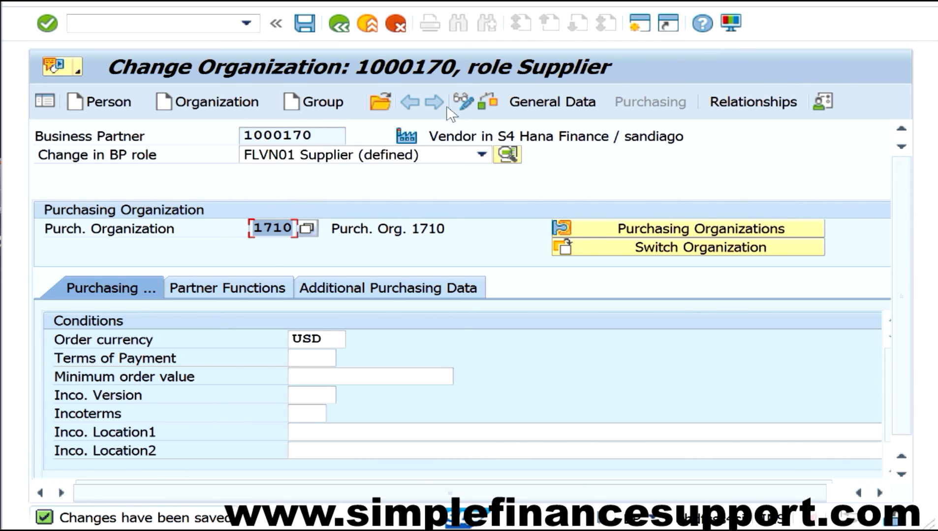
pyautogui.click(462, 105)
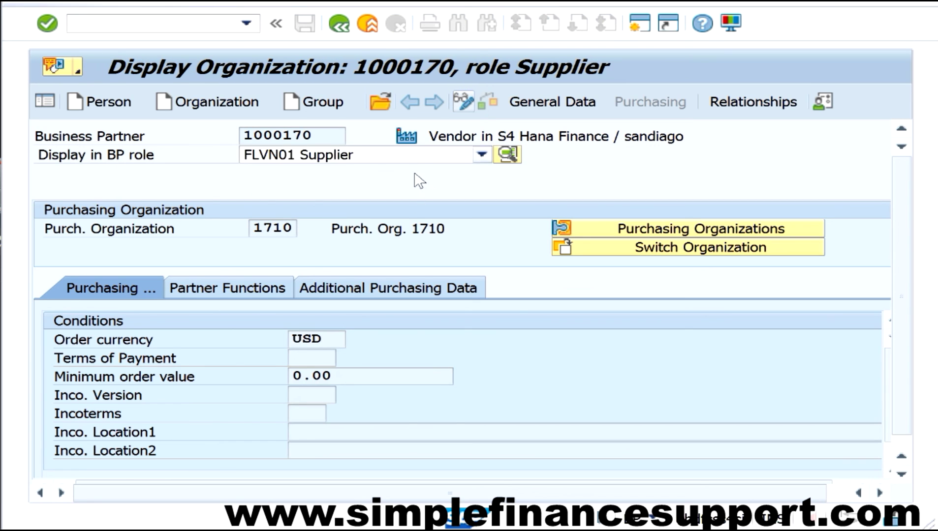
pyautogui.click(349, 159)
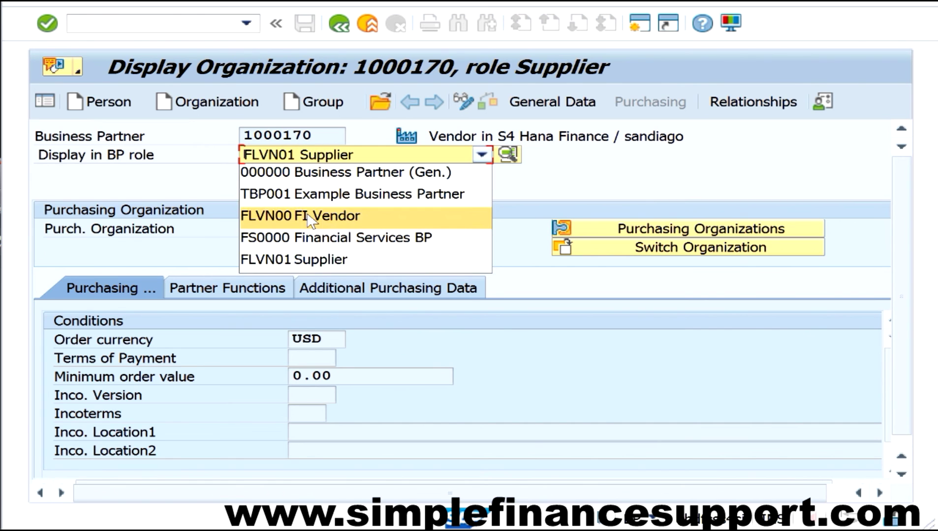
pyautogui.click(311, 261)
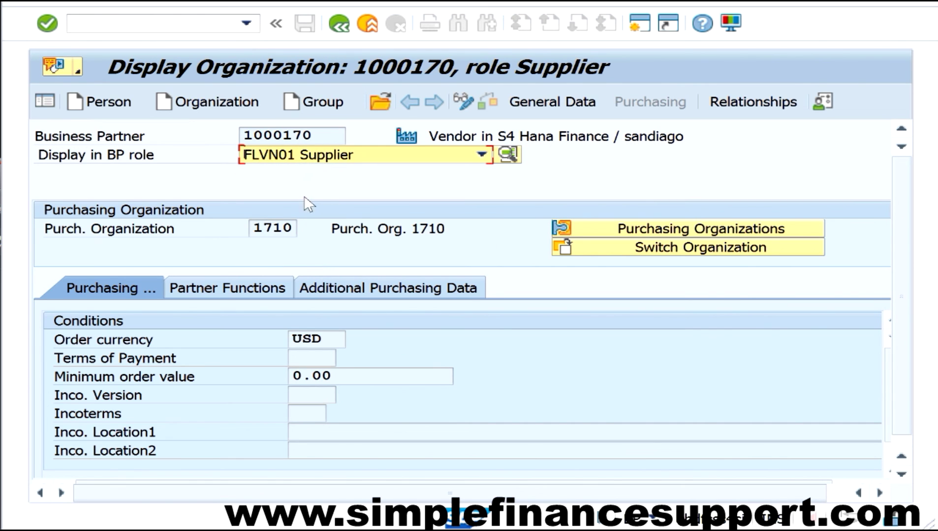